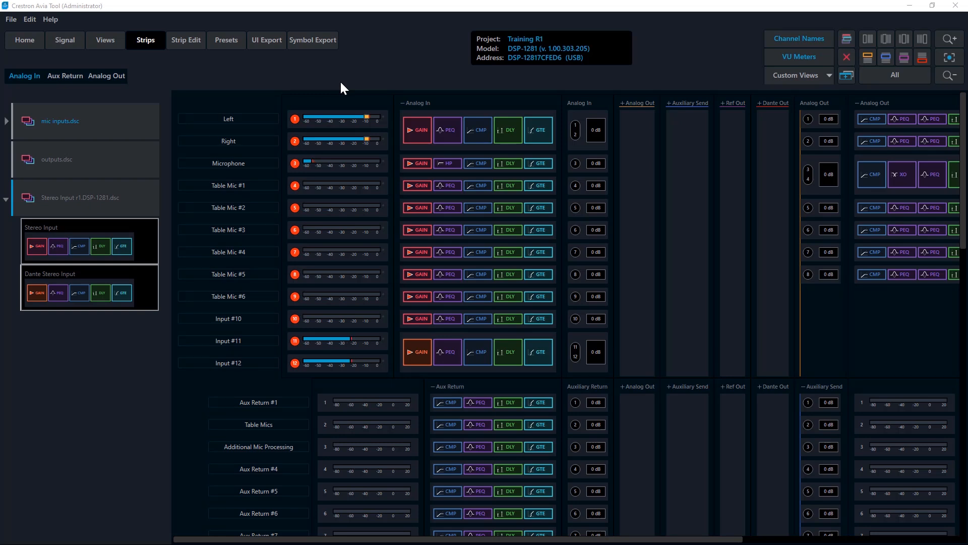
In the presets view, set the Microphone compressor's threshold to -10, ratio to 5 and makeup gain to 3
left_click(229, 42)
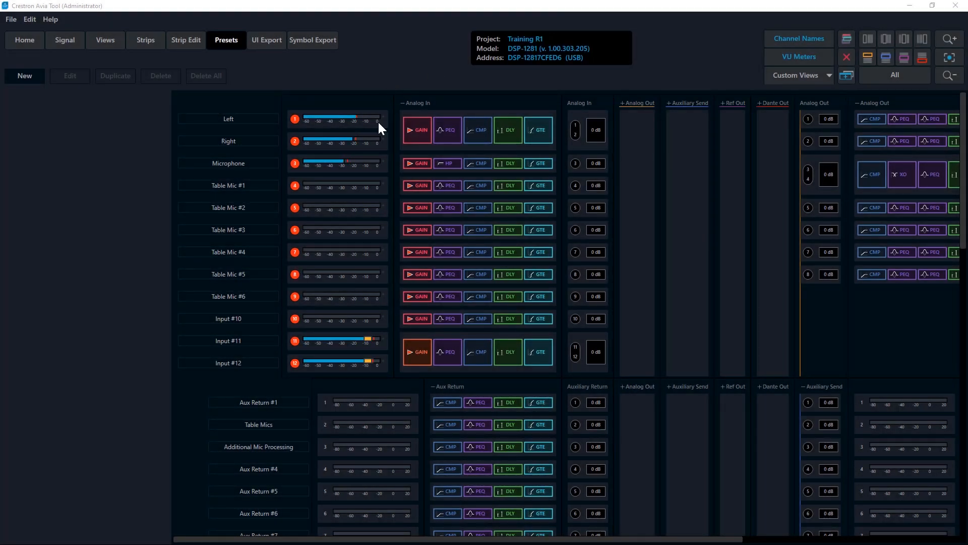
double_click(477, 162)
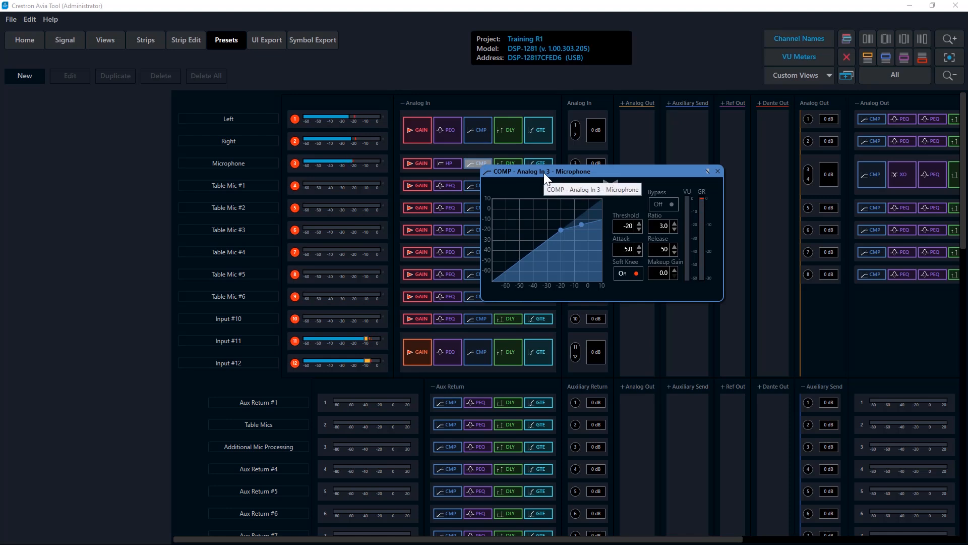
left_click_drag(544, 172, 517, 192)
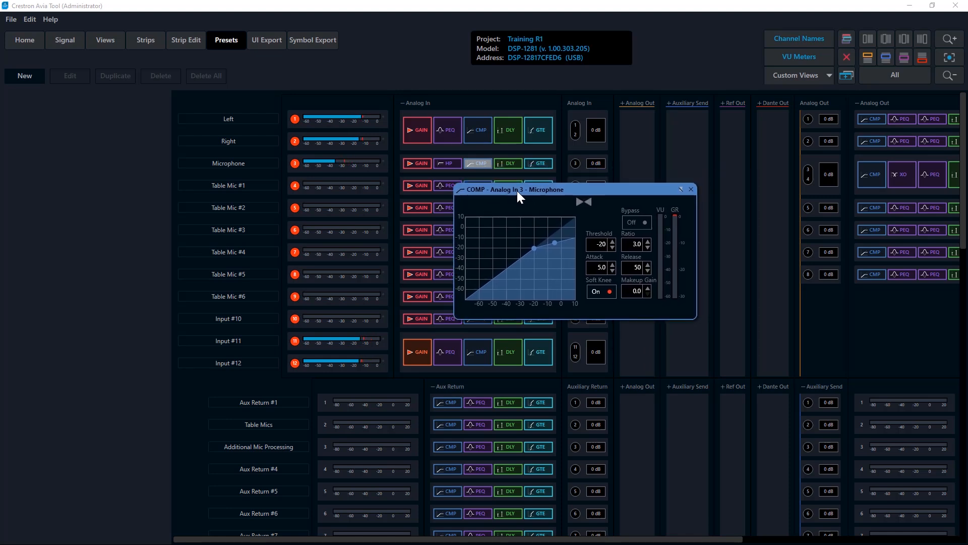
left_click_drag(595, 244, 609, 242)
type("-10")
key("Tab")
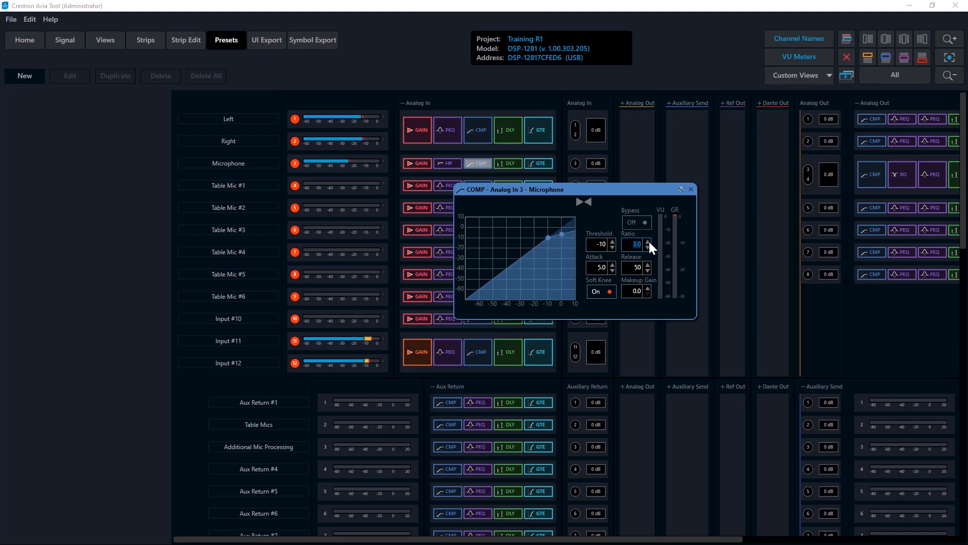
type("5")
double_click(639, 290)
type("3")
Create a preset named "loud talker" containing the Microphone compressor's threshold, ratio and makeup gain
left_click(597, 244)
left_click(605, 246, "ctrl")
left_click(636, 248, "ctrl")
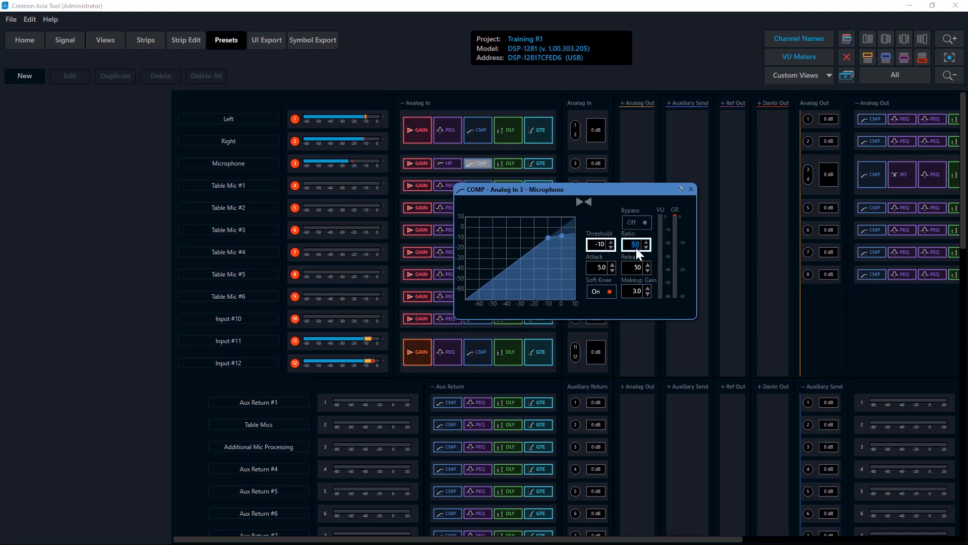
left_click(635, 291, "ctrl")
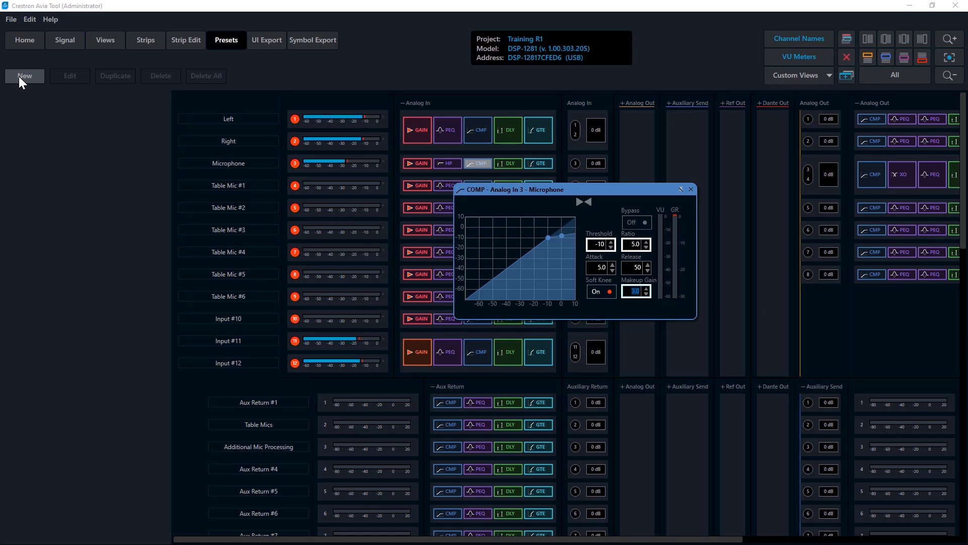
left_click(19, 76)
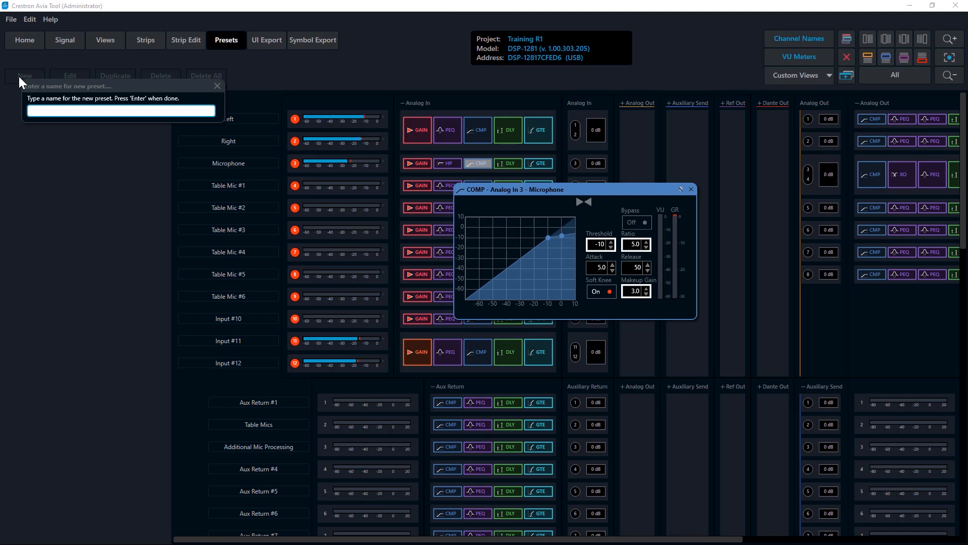
type("loud talker")
key("Return")
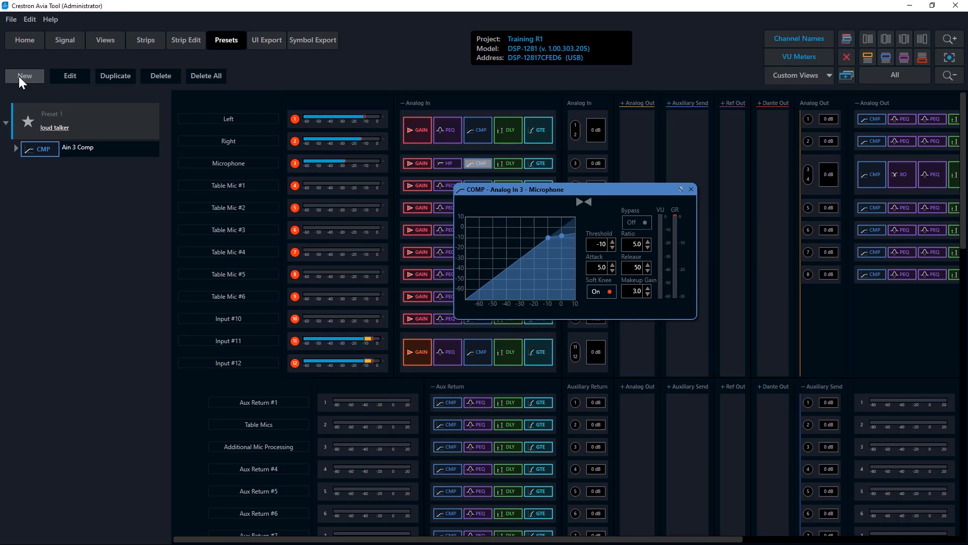
Edit the loud talker preset's compressor values, setting the ratio to 8 and the threshold to -12
left_click(14, 150)
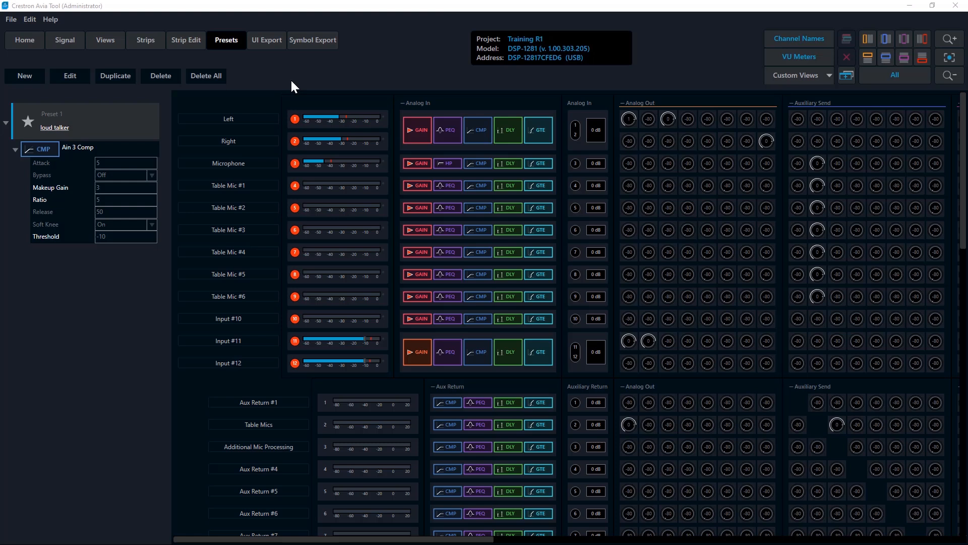
left_click(68, 74)
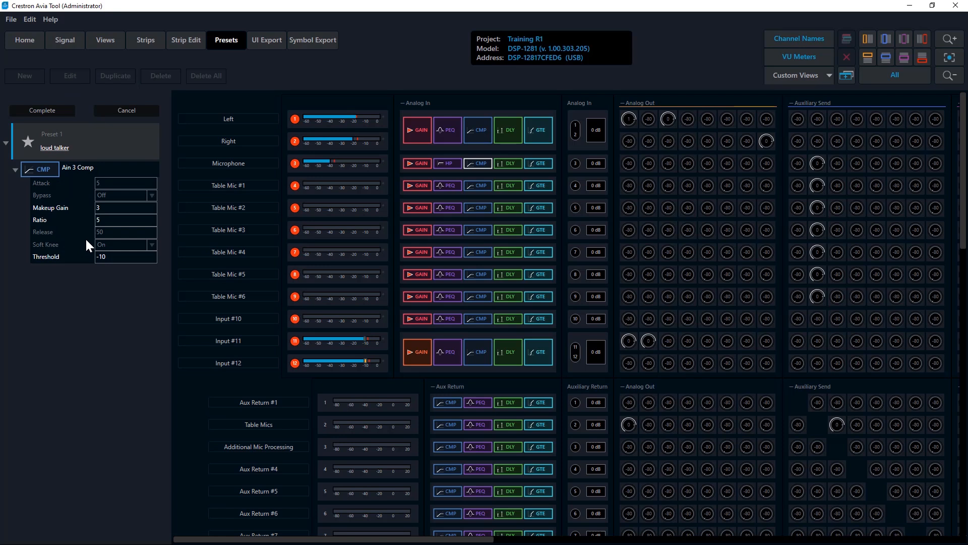
left_click(81, 216)
type("8")
left_click(74, 255)
type("-12")
key("Return")
Enable the compressor's Bypass parameter as Off in the loud talker preset, complete the edit, and apply the preset
right_click(110, 192)
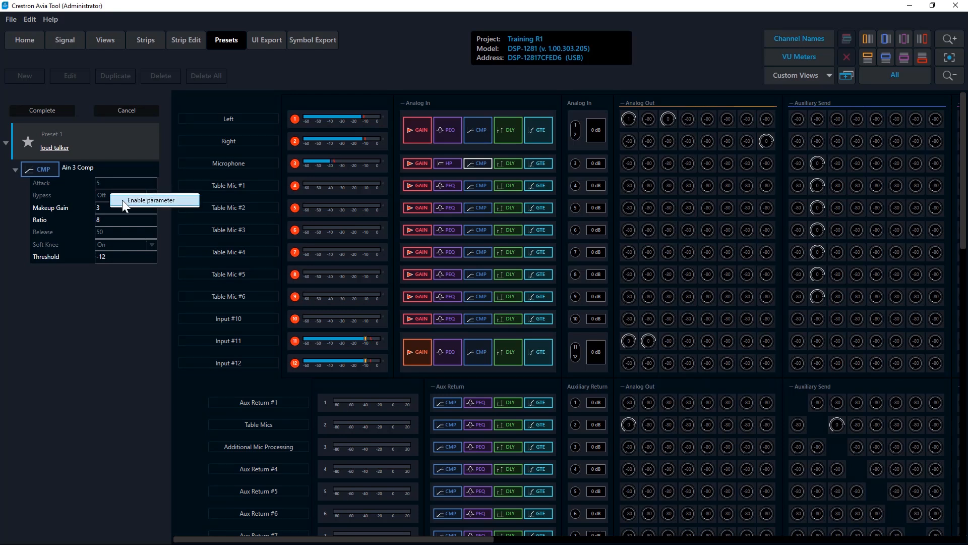
left_click(125, 200)
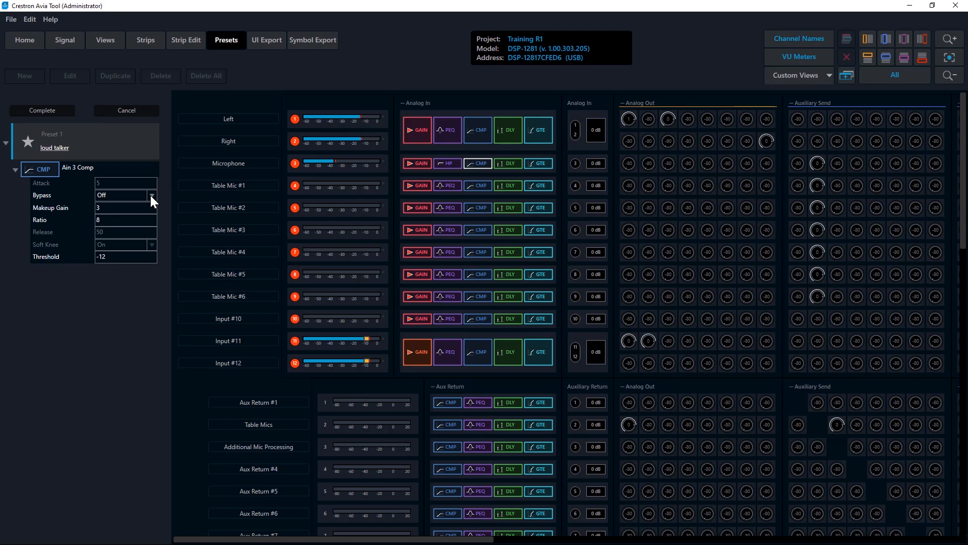
left_click(151, 197)
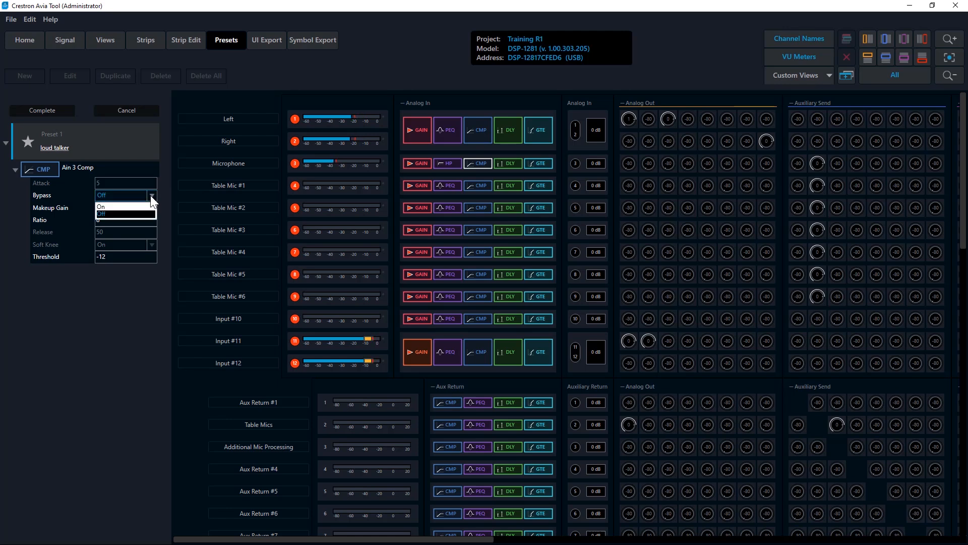
left_click(126, 214)
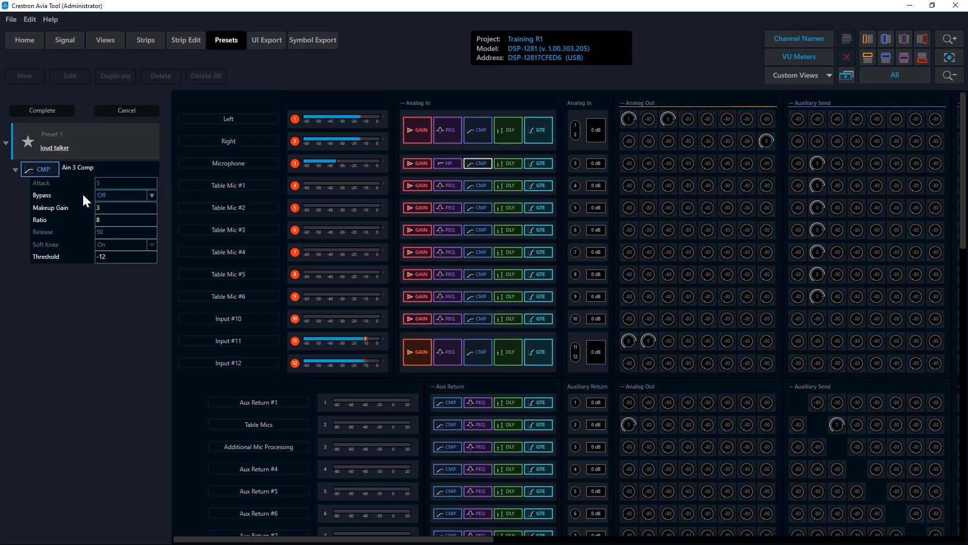
left_click(44, 110)
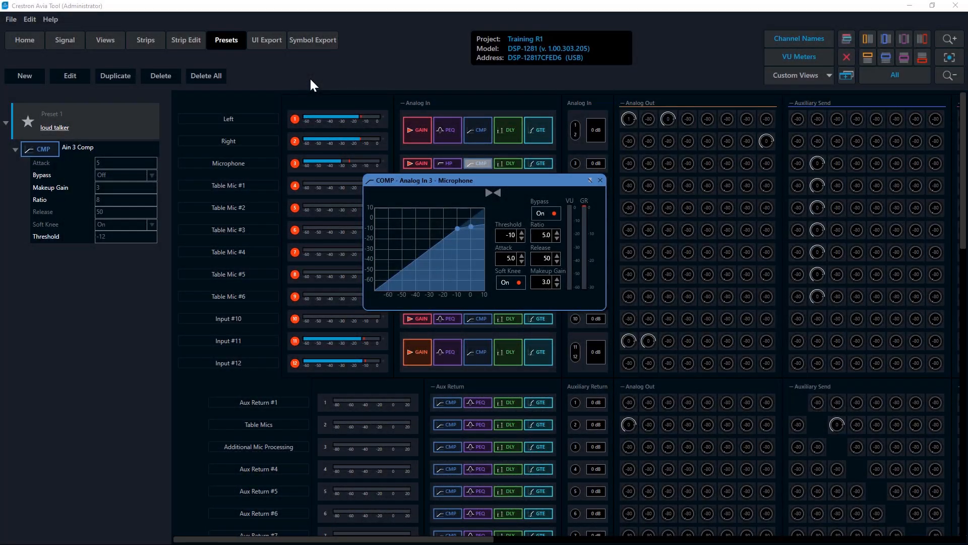
right_click(114, 125)
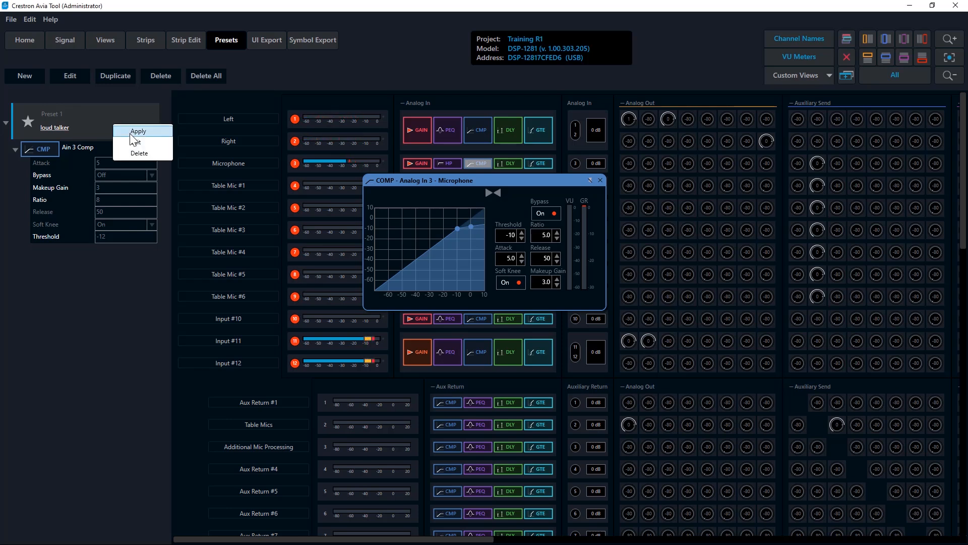
left_click(129, 132)
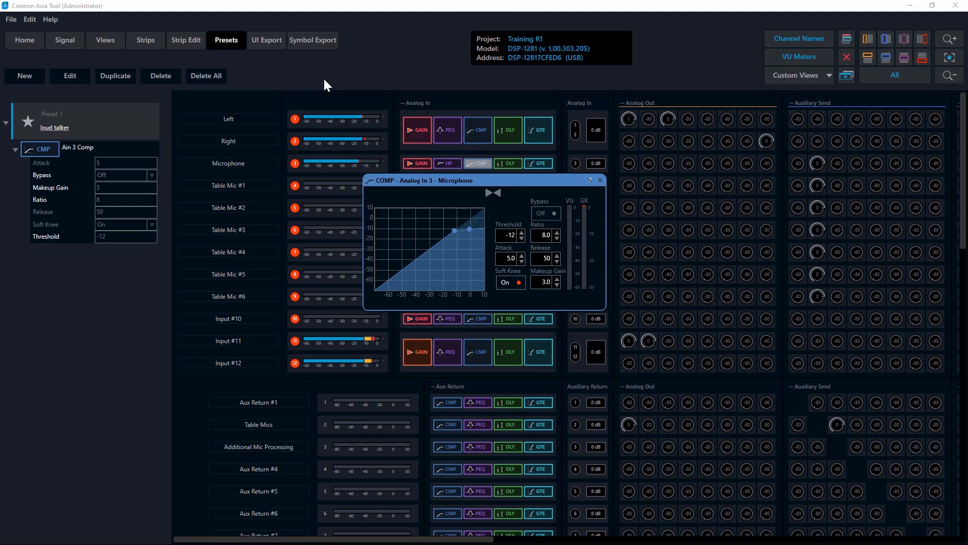
Add the Microphone high-pass filter's bypass setting to the loud talker preset and complete the edit
left_click(64, 77)
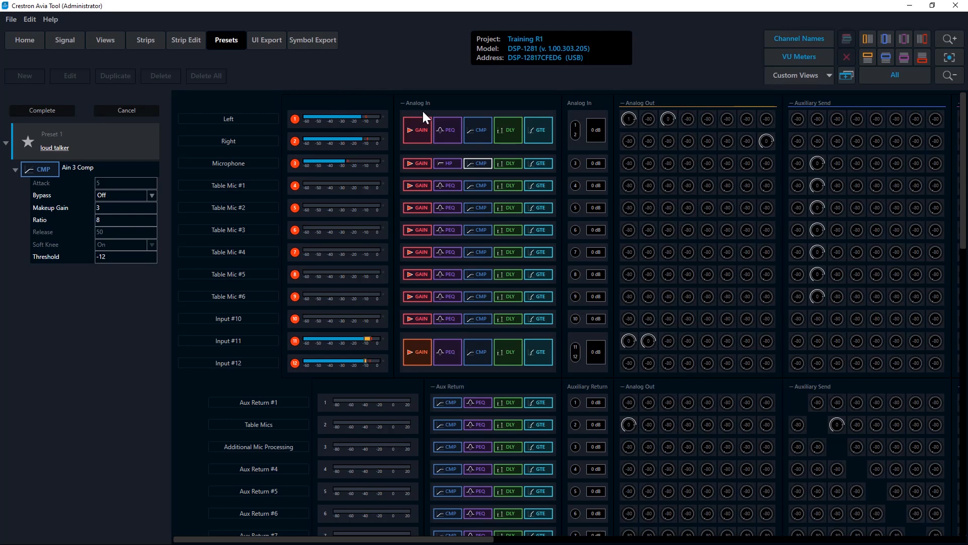
left_click(446, 164)
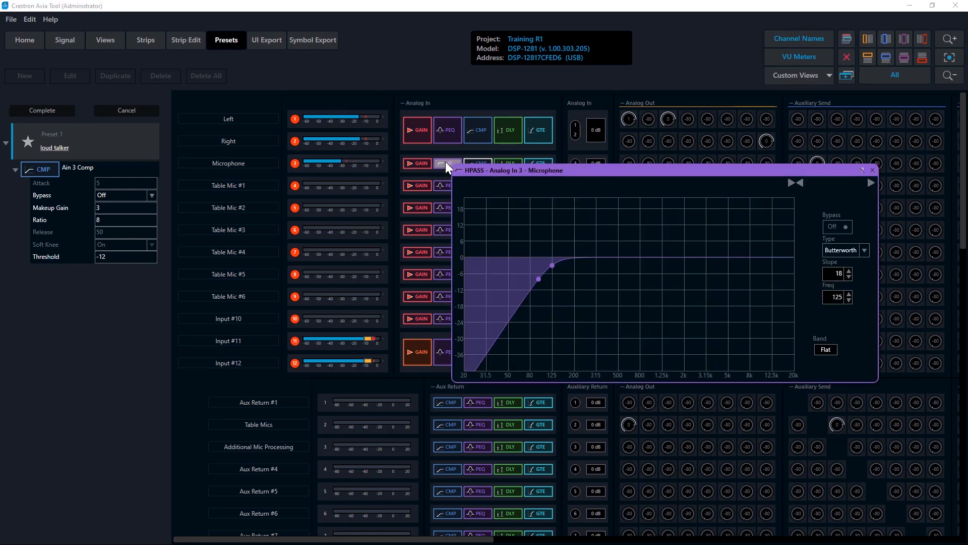
left_click_drag(530, 167, 318, 221)
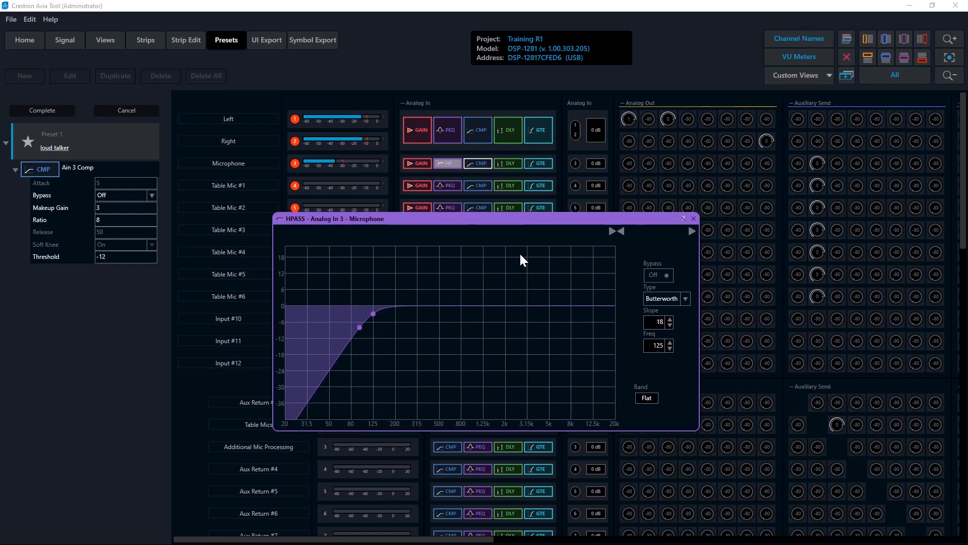
left_click(656, 276)
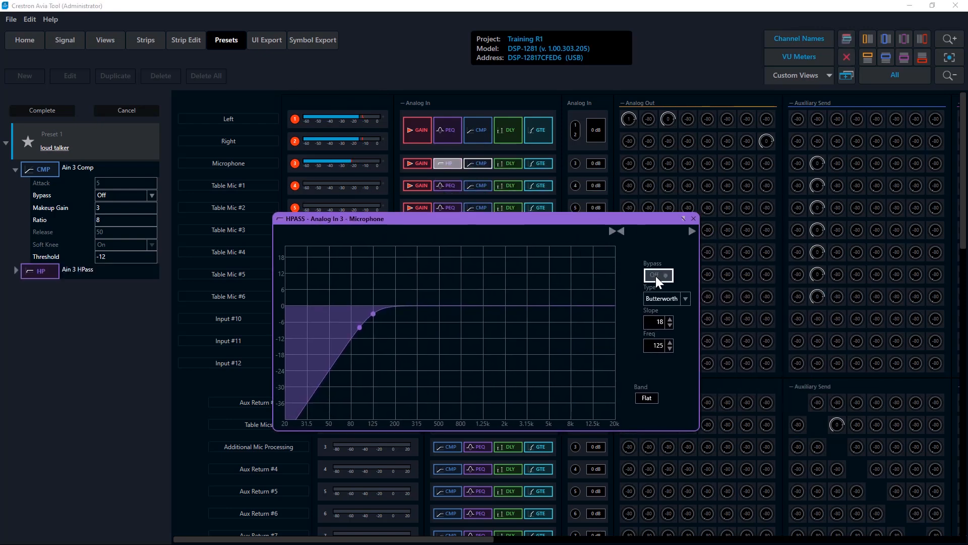
left_click(16, 270)
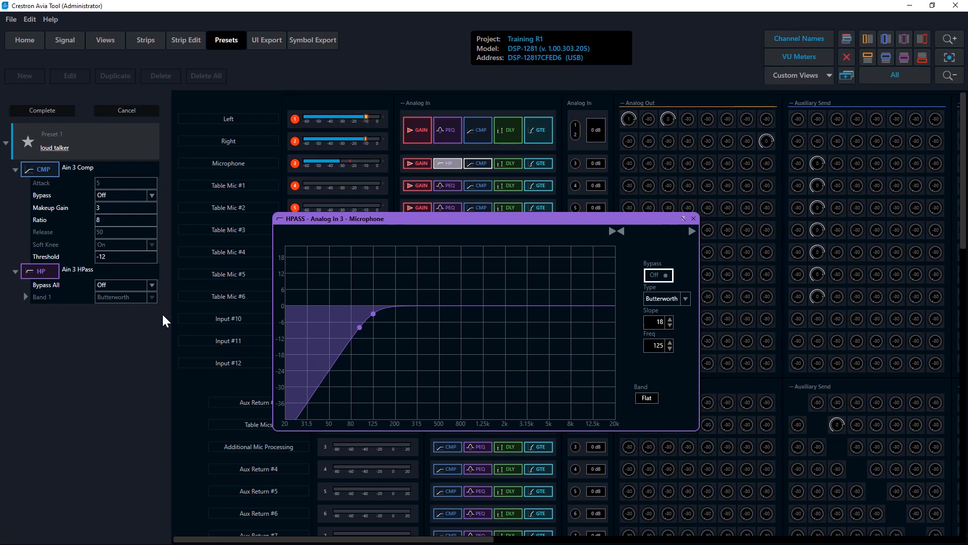
left_click(43, 111)
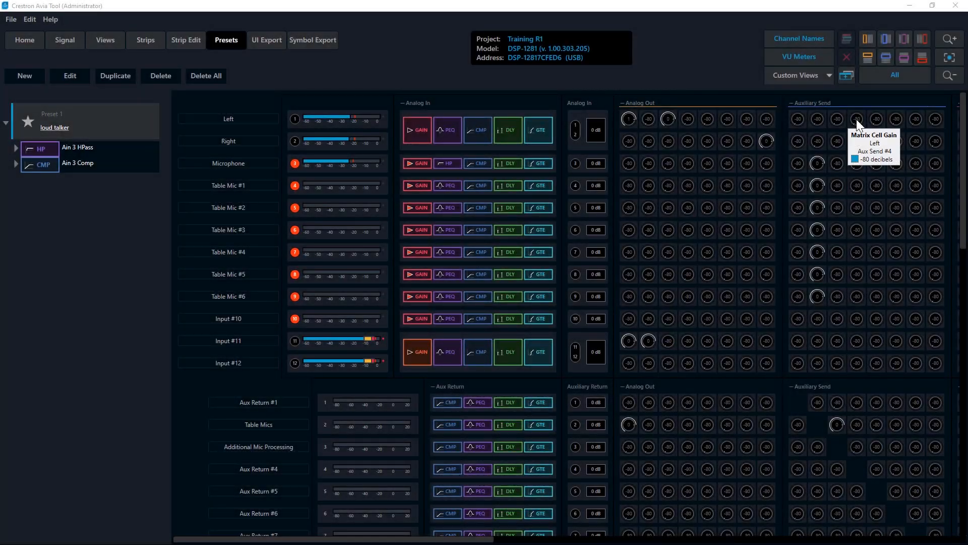
Set the Left to Aux Send #4 matrix gain to 0 dB and copy it to the Right to Aux Send #5 cell
left_click(856, 119)
left_click_drag(809, 141, 863, 140)
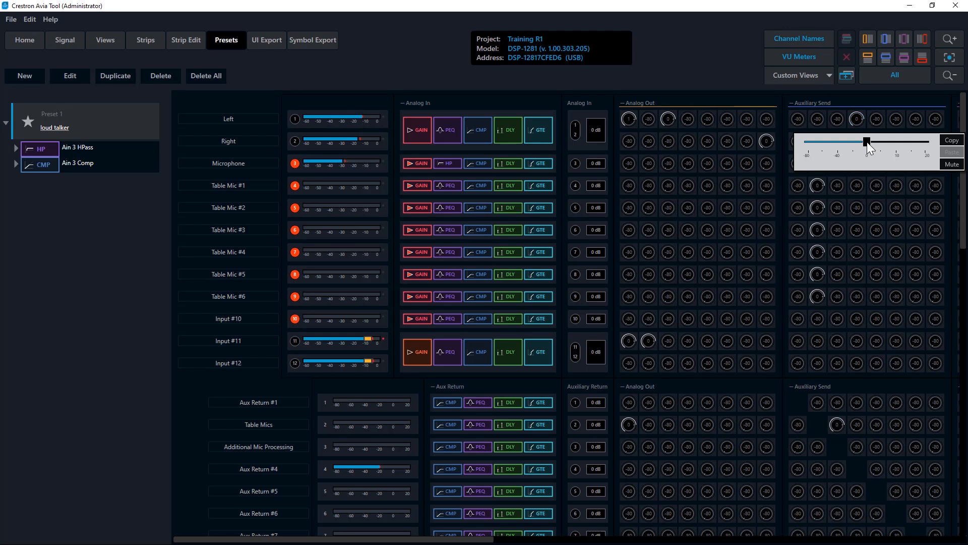
left_click(952, 140)
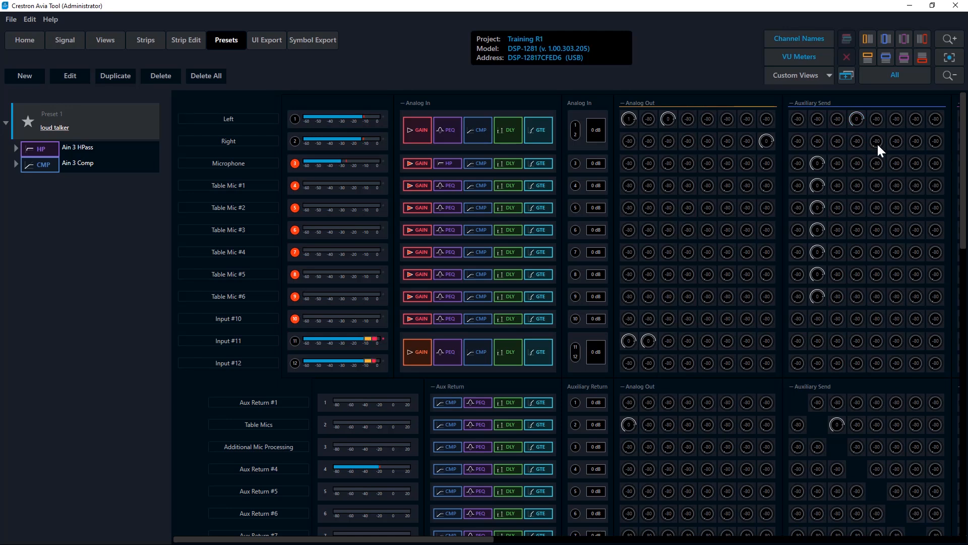
left_click(877, 142)
left_click(948, 173)
Paste the copied 0 dB gain into the Input #11 to Aux Send #4 and Input #12 to Aux Send #5 cells
left_click(857, 341)
left_click(950, 376)
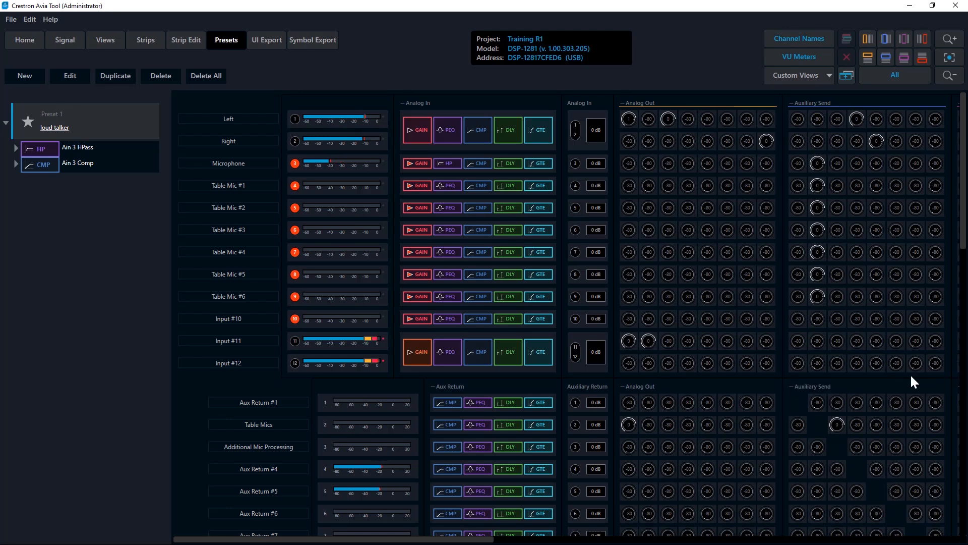
left_click(876, 363)
left_click(952, 397)
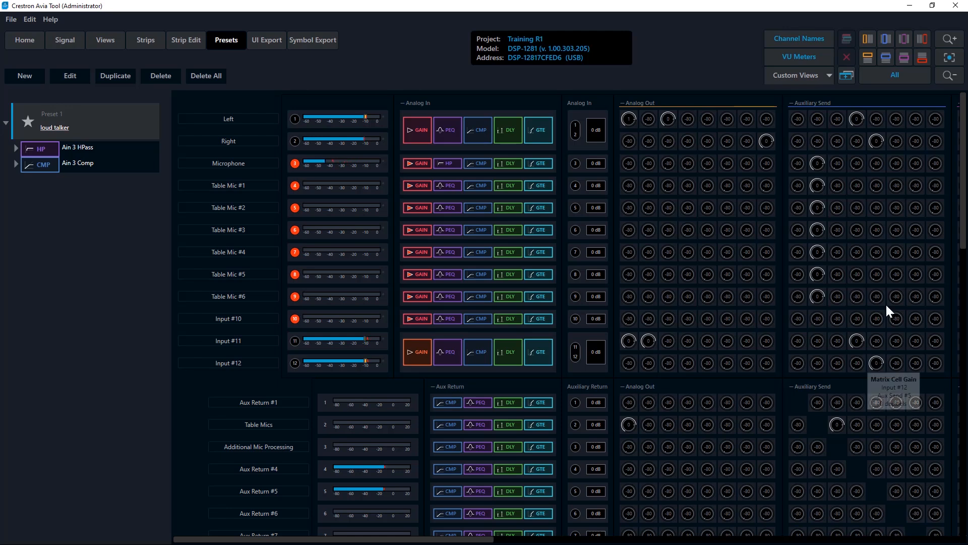
Mute the Left and Right cells on Aux Sends #4 and #5, and save them with the Input #11 and #12 cells as preset "Dante source"
right_click(877, 141)
right_click(855, 118)
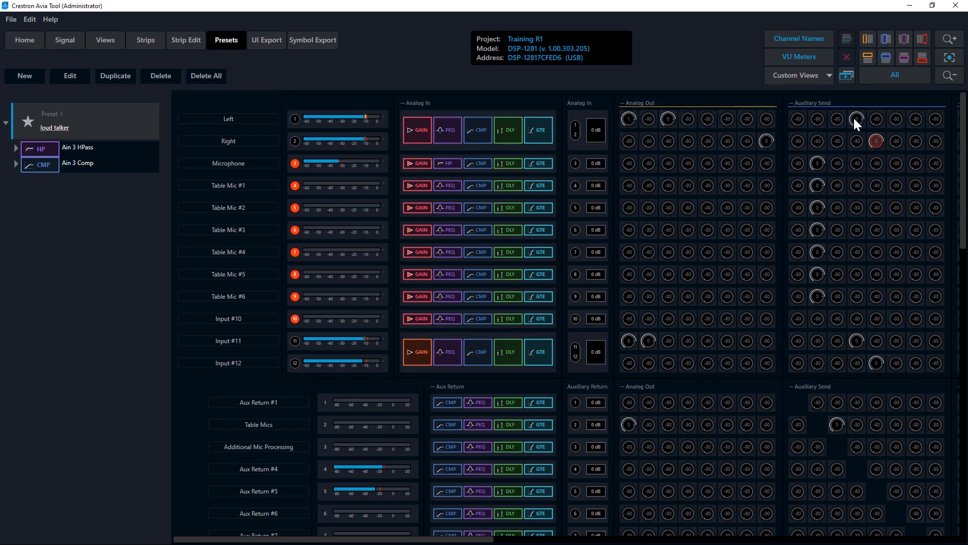
left_click(855, 120)
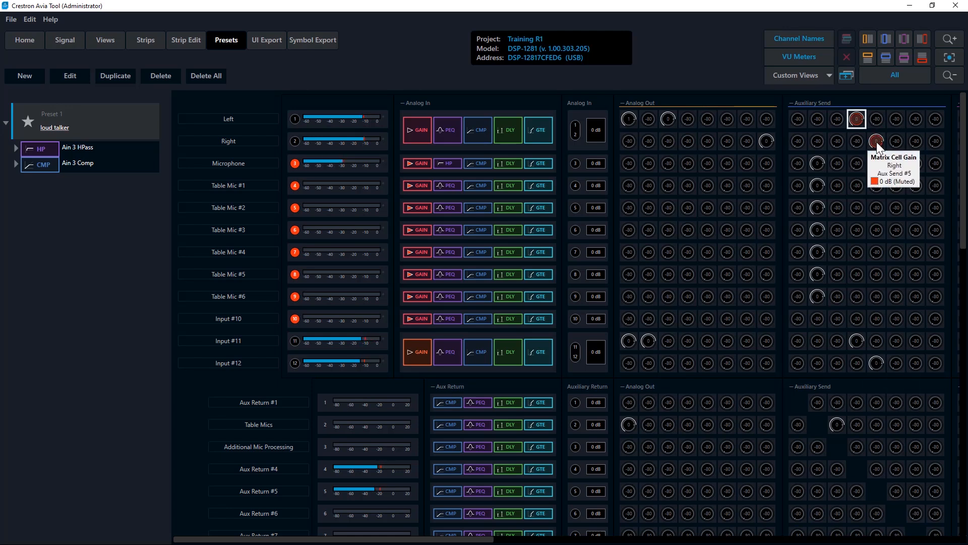
left_click(877, 362)
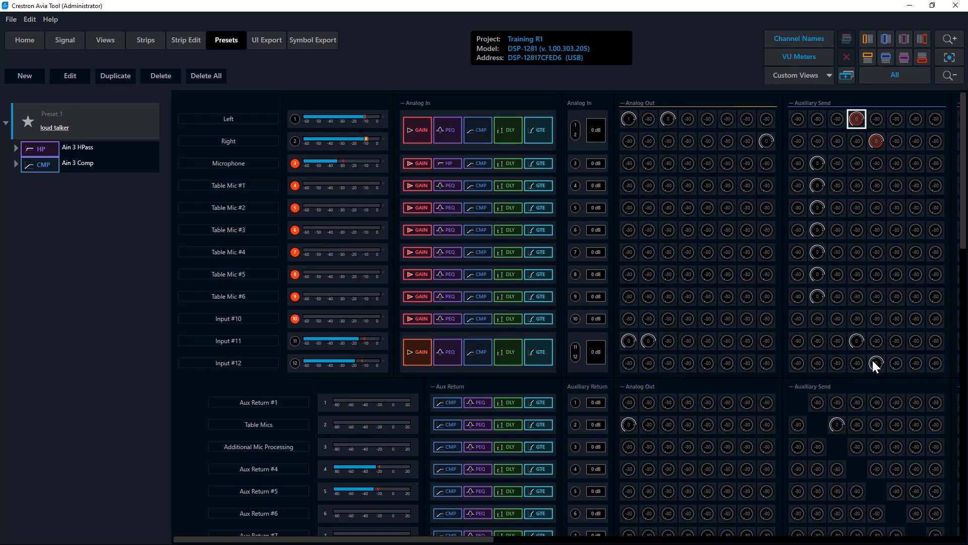
left_click(856, 343)
left_click(879, 141)
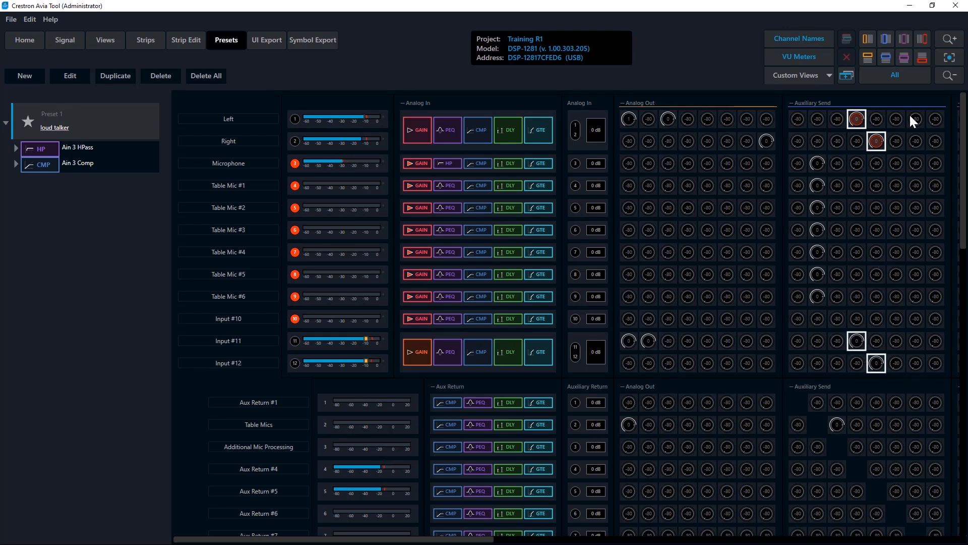
left_click(24, 73)
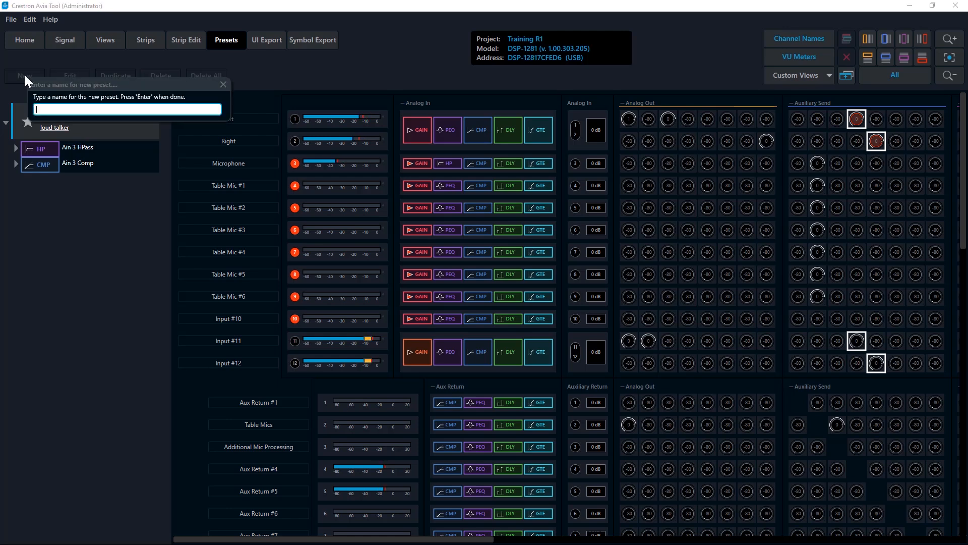
type("Dante source")
key("Return")
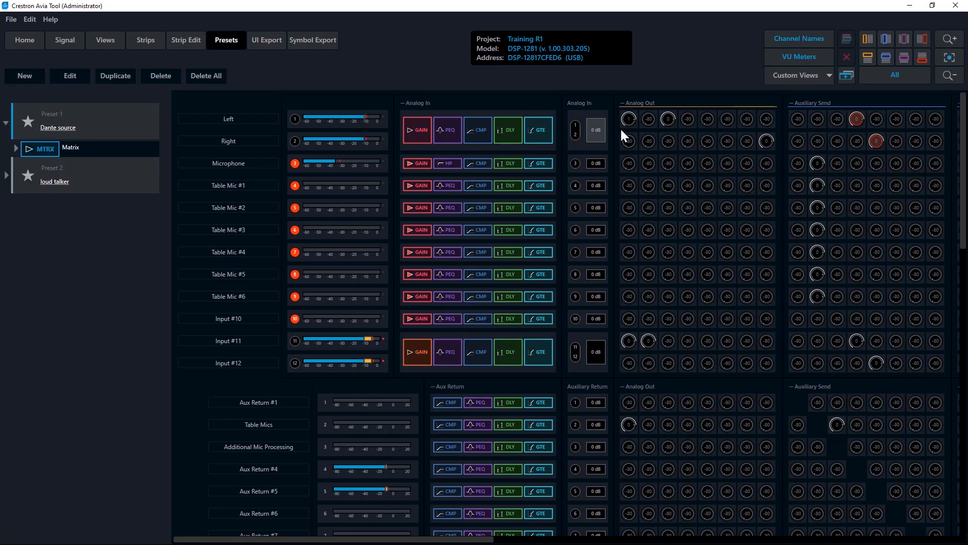
Unmute the Left and Right cells on Aux Sends #4 and #5, and mute the Input #11 and Input #12 cells
mouse_move(859, 119)
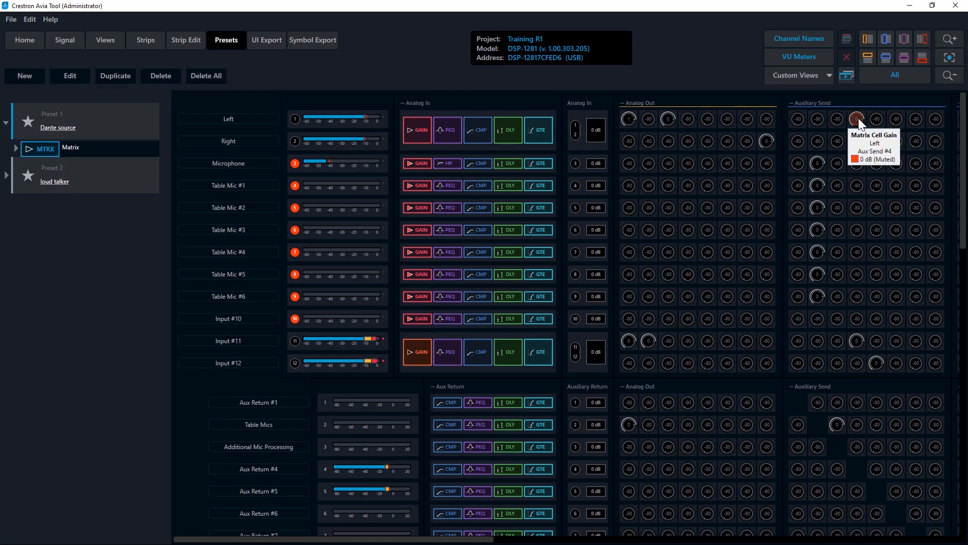
left_click(874, 141)
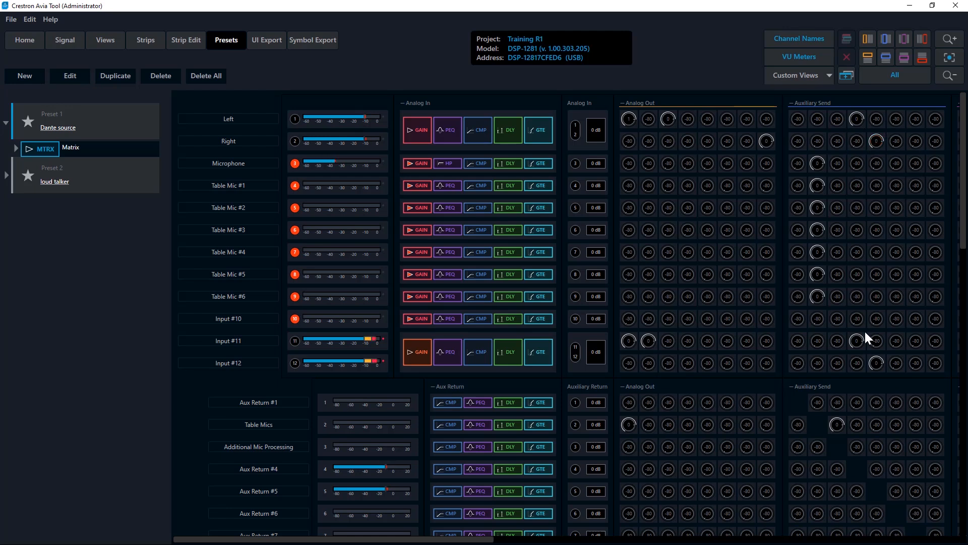
left_click(855, 343)
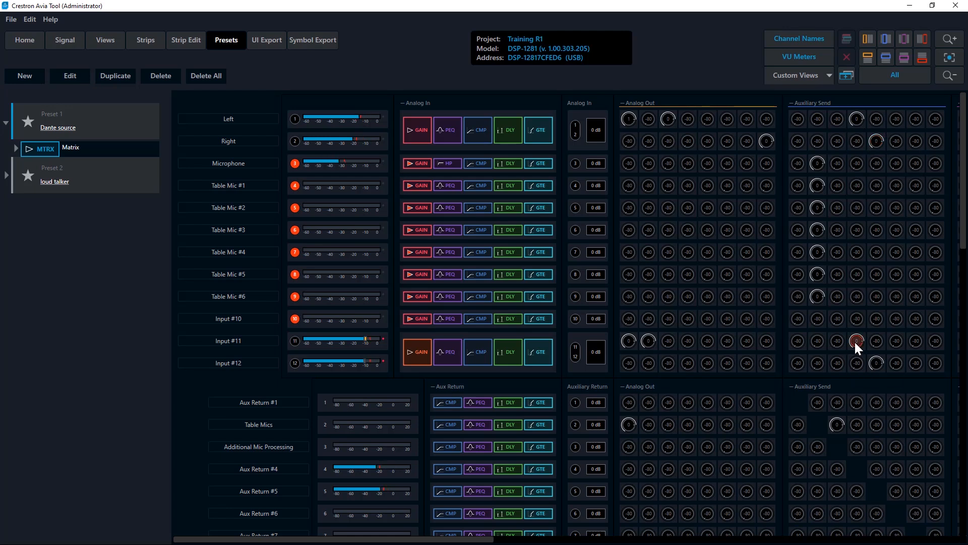
left_click(876, 361)
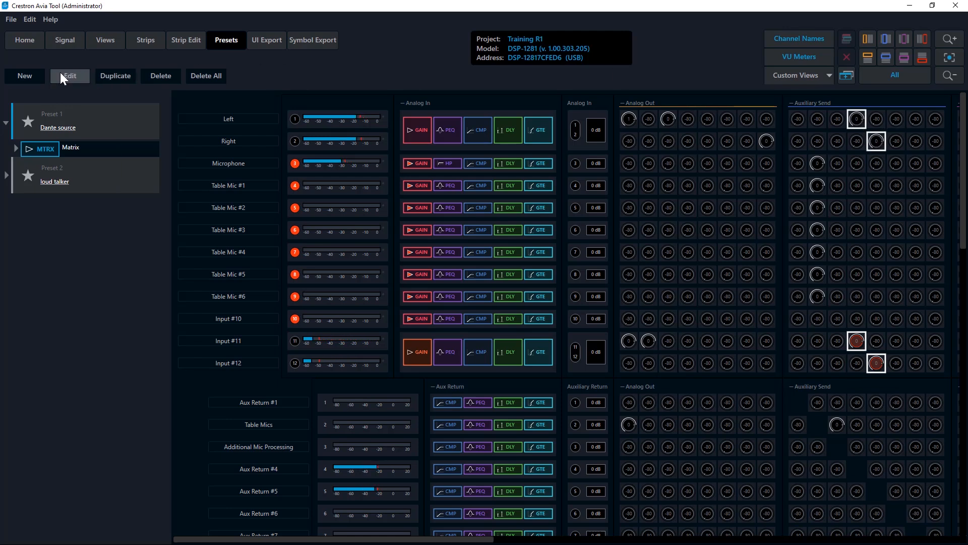
Save the selected Left, Right, Input #11 and Input #12 matrix cells as a new preset named "Analog source"
left_click(34, 72)
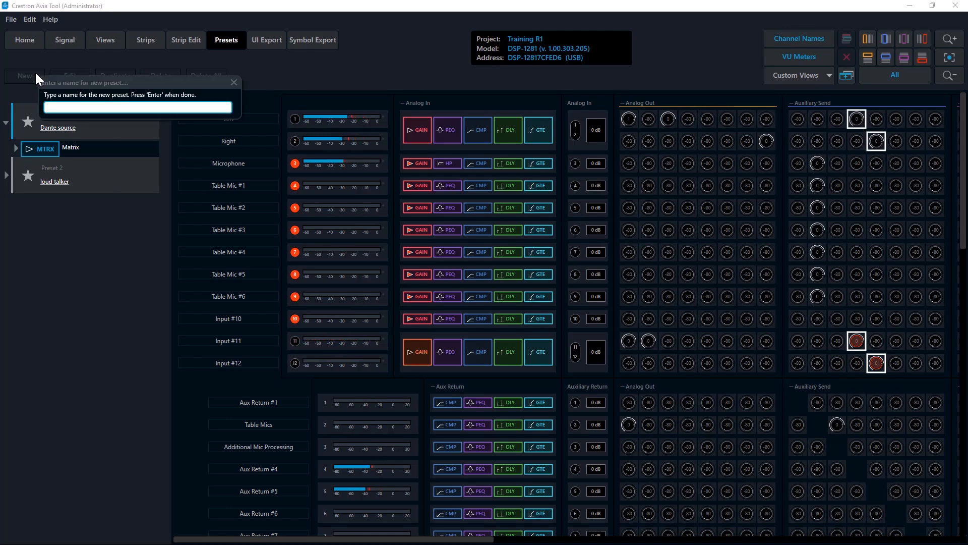
type("Analog source")
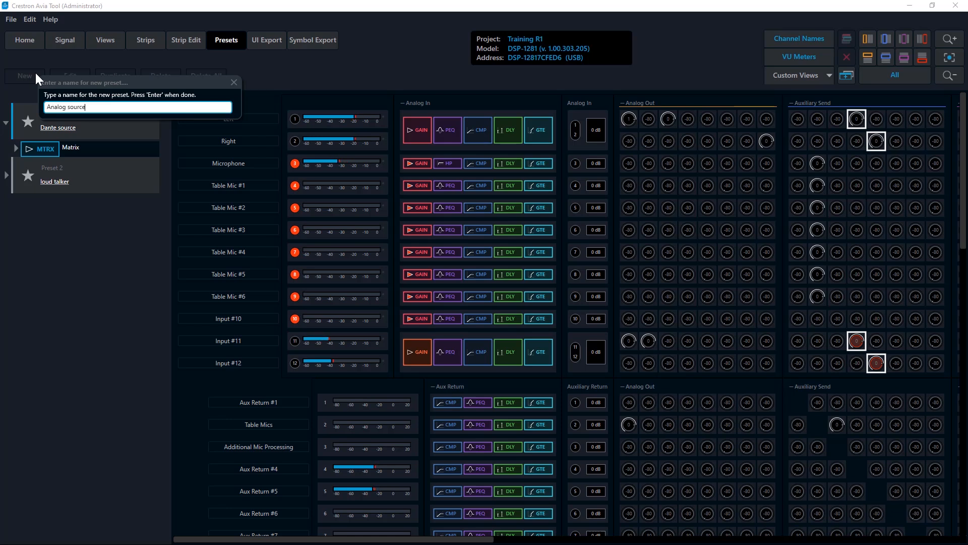
key("Return")
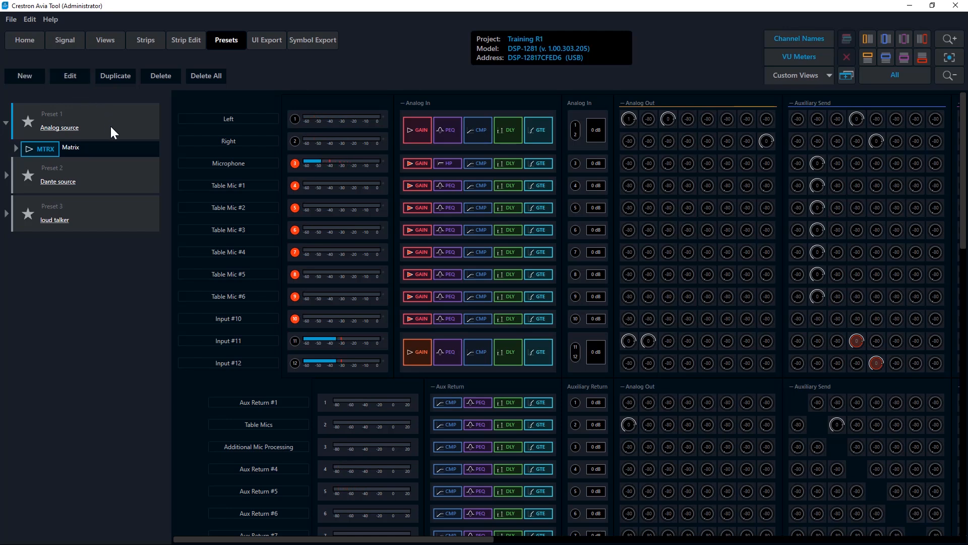
Apply the "Dante source" preset, switch to "Analog source", and reapply "Dante source" to test the routing change
right_click(121, 176)
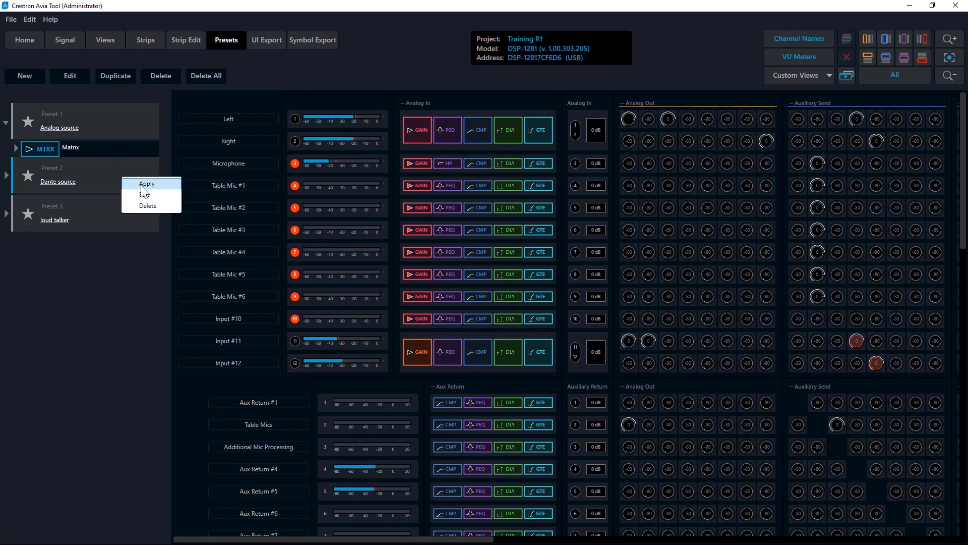
left_click(140, 184)
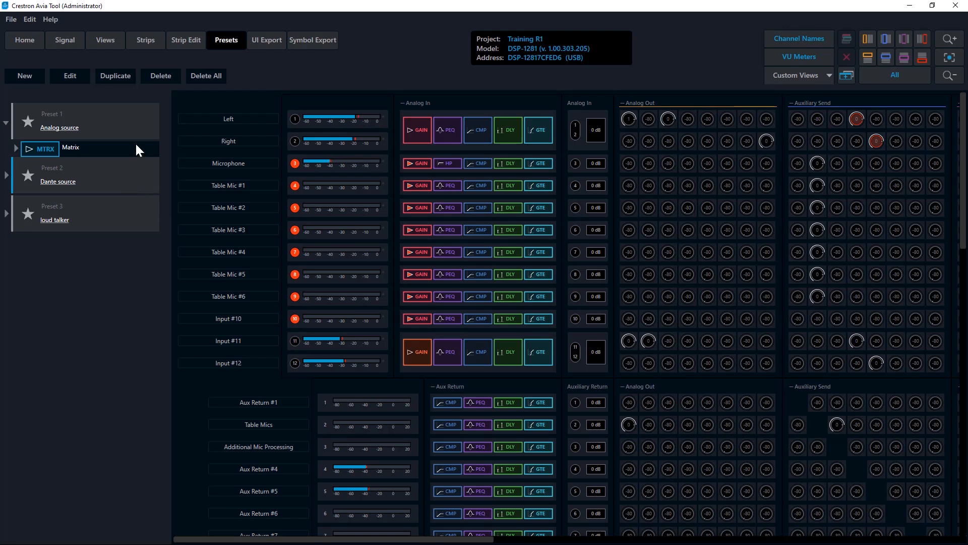
right_click(128, 122)
left_click(152, 130)
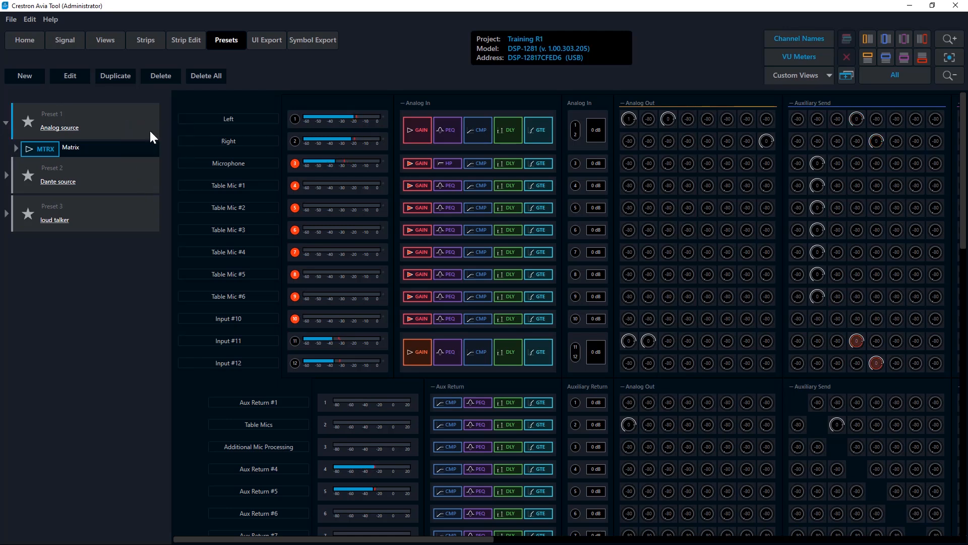
right_click(123, 181)
left_click(141, 186)
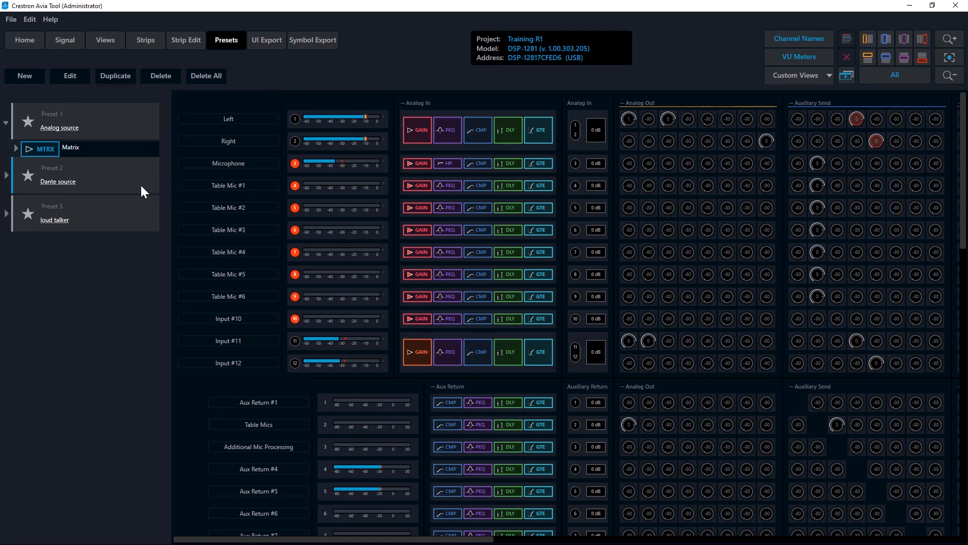